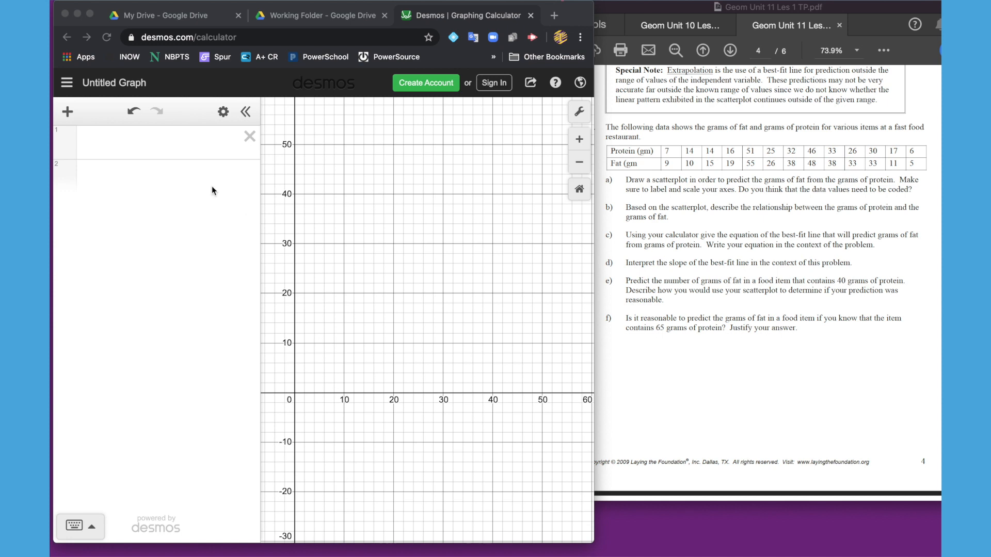
Insert a table and enter the first three protein values, 7, 14 and 14, in the x1 column.
click(68, 115)
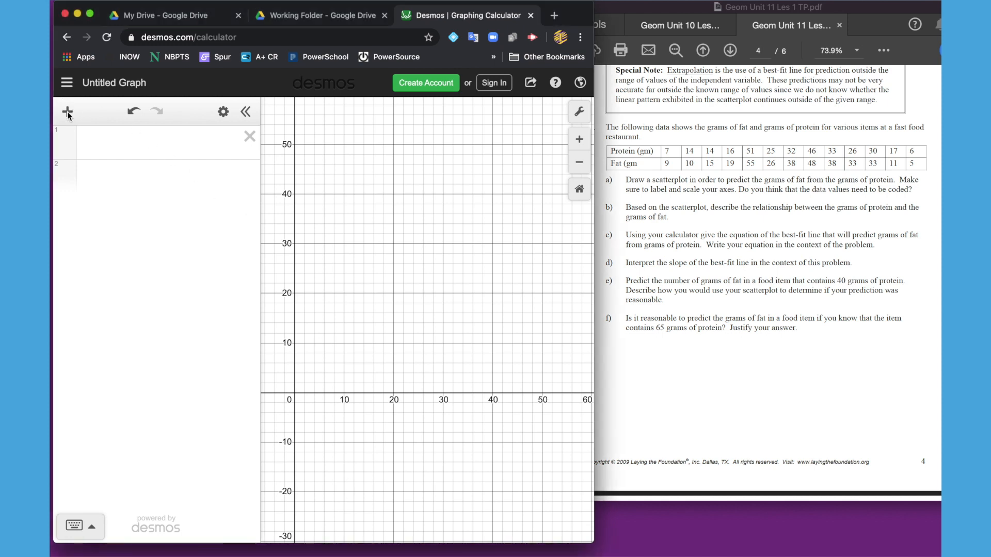
click(68, 113)
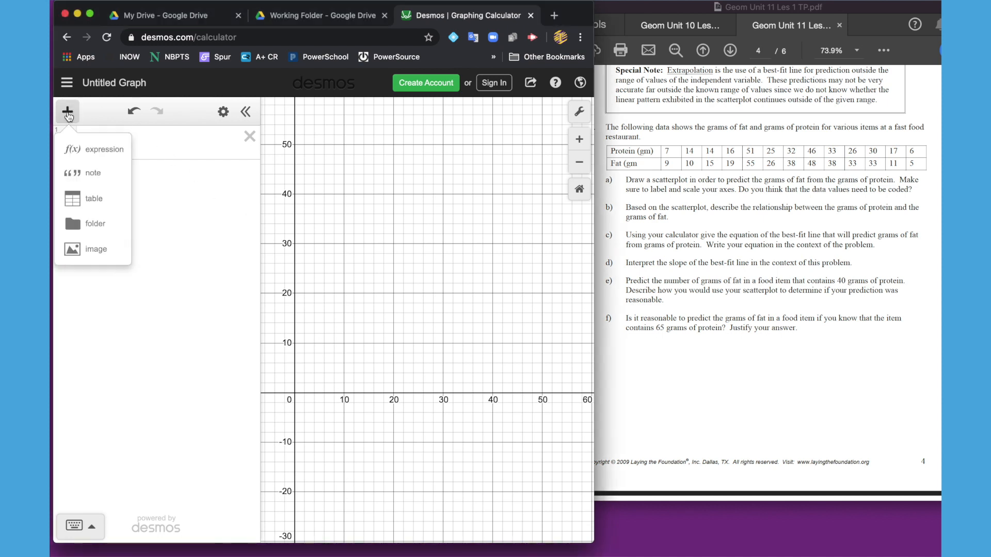
click(83, 201)
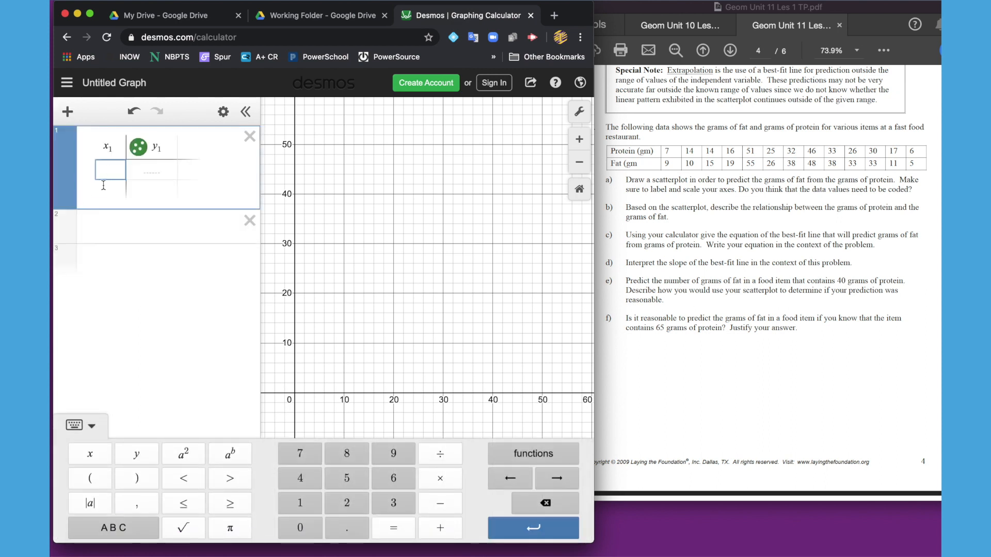
text(7)
key(Return)
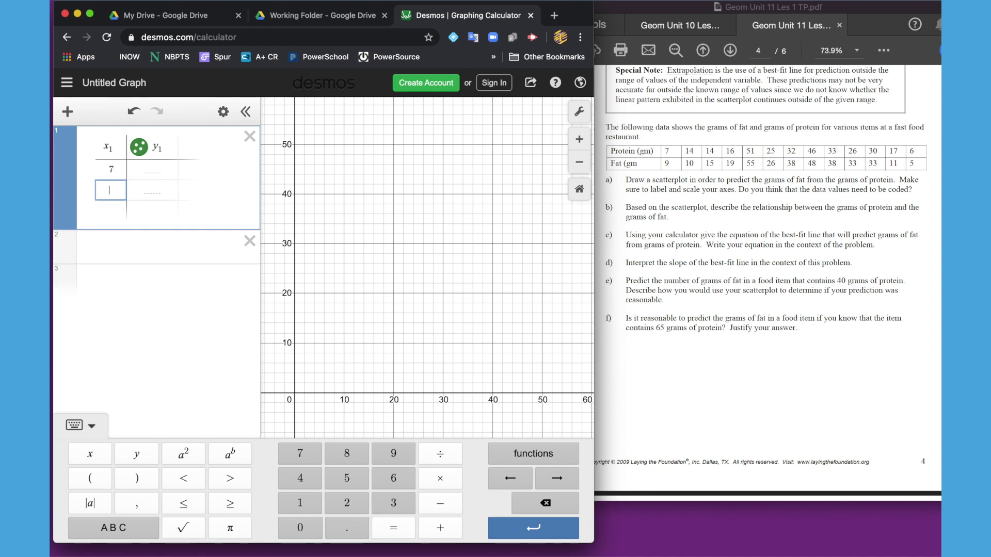
text(14)
key(Return)
text(14)
key(Return)
Continue the x1 column with the protein values 16, 51, 25, 32 and 46.
text(1)
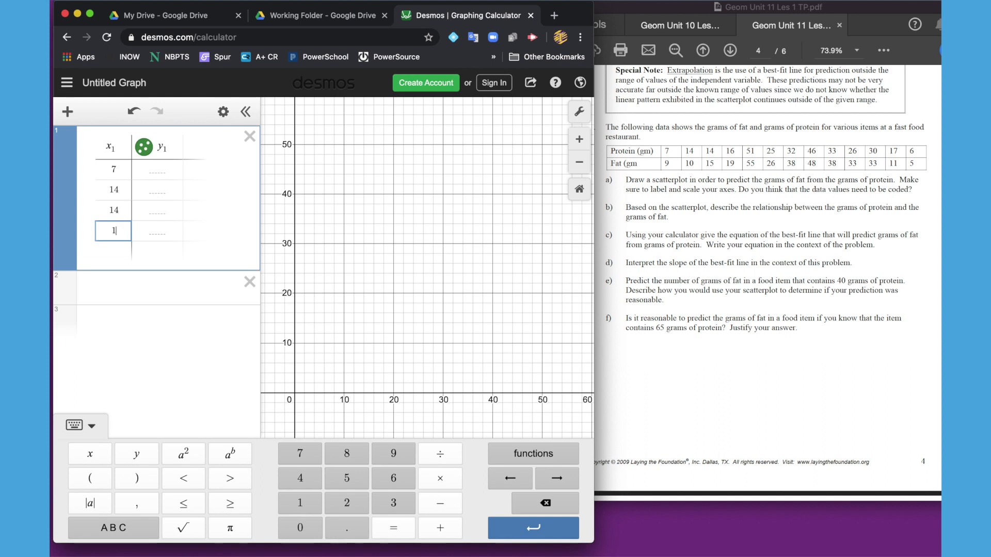
text(6)
key(Return)
text(51)
key(Return)
text(25)
key(Return)
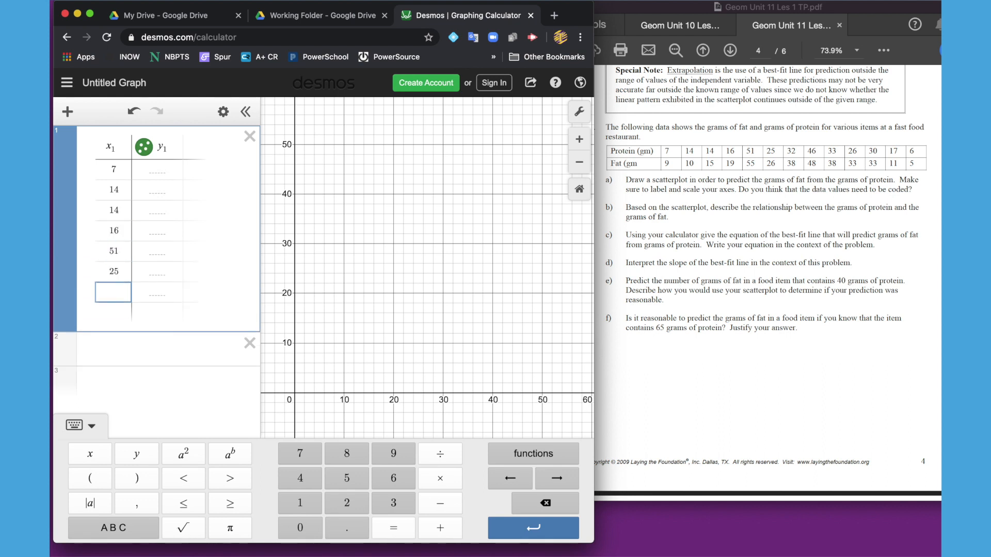
text(32)
key(Return)
text(46)
key(Return)
Complete the x1 column with the protein values 33, 26, 30, 17 and 6.
text(33)
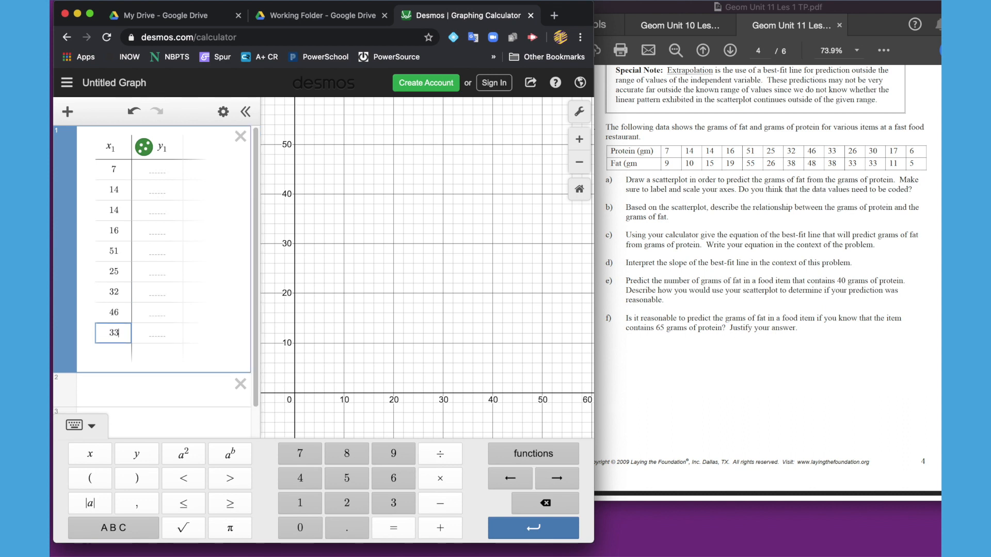
key(Return)
text(26)
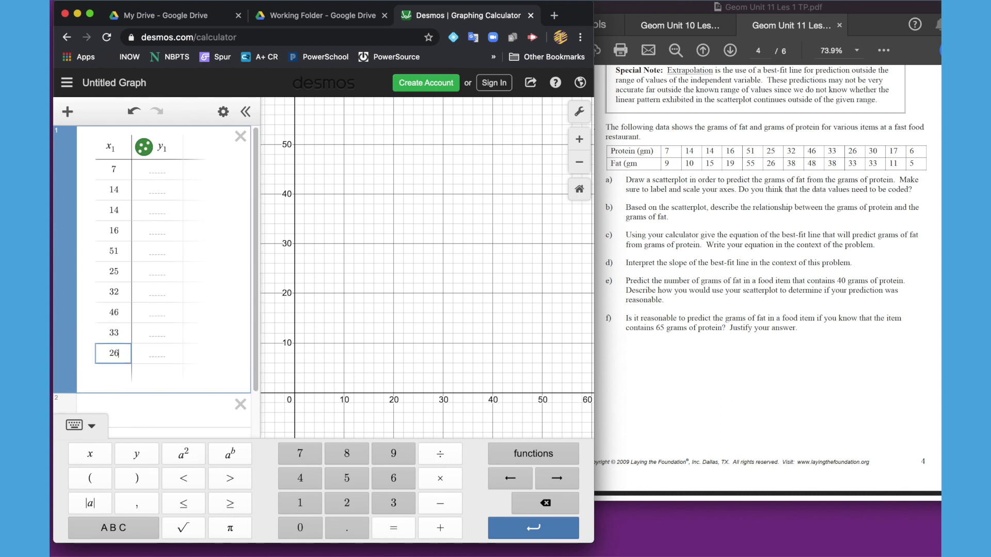
key(Return)
text(30)
key(Return)
text(17)
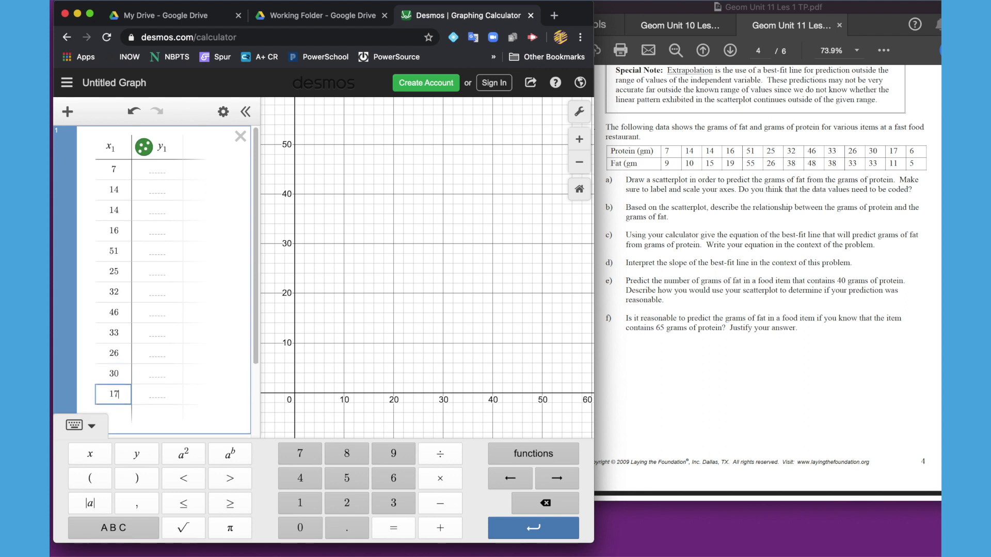
key(Return)
text(6)
key(Return)
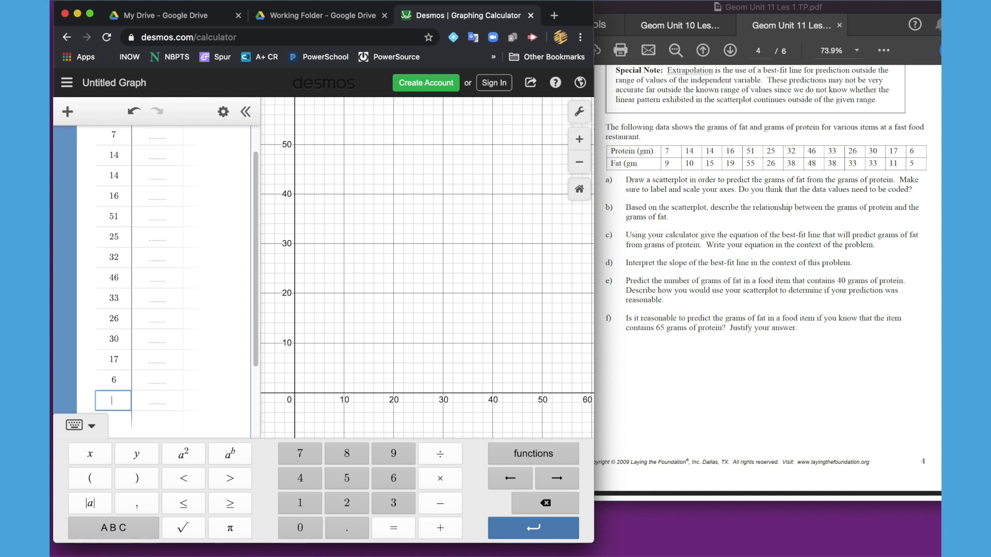
Enter the first five fat values, 9, 10, 15, 19 and 55, in the y1 column from its first row.
scroll(168, 162, up, 2)
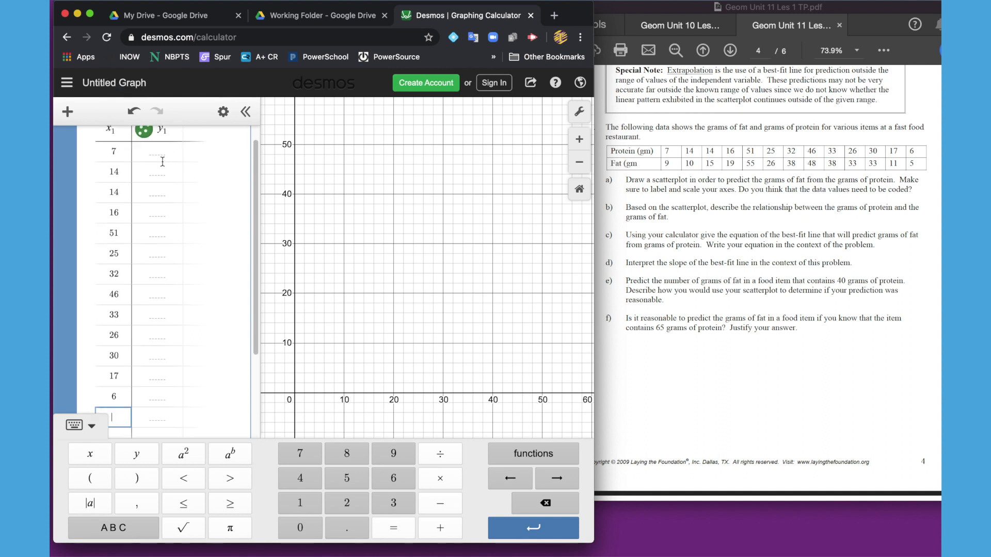
click(160, 155)
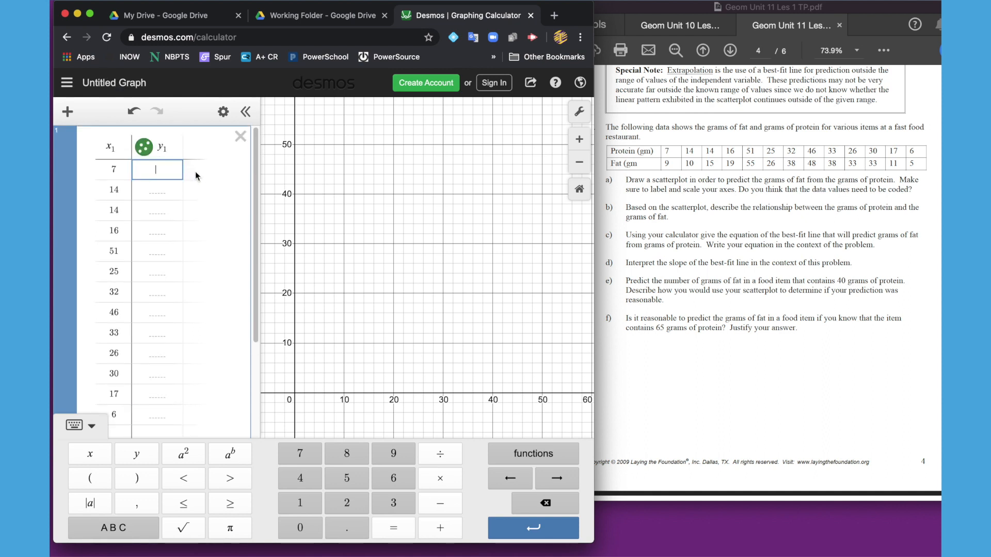
text(9)
key(Return)
text(10)
key(Return)
text(15)
key(Return)
text(19)
key(Return)
text(55)
key(Return)
Continue the y1 column with the fat values 26, 38, 48 and 38.
text(26)
key(Return)
text(38)
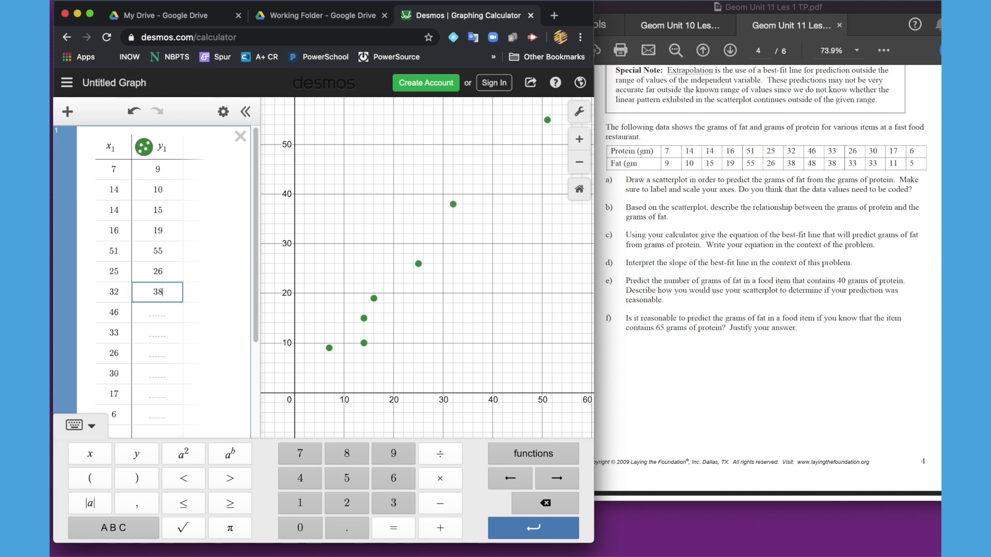
key(Return)
text(48)
key(Return)
text(38)
key(Return)
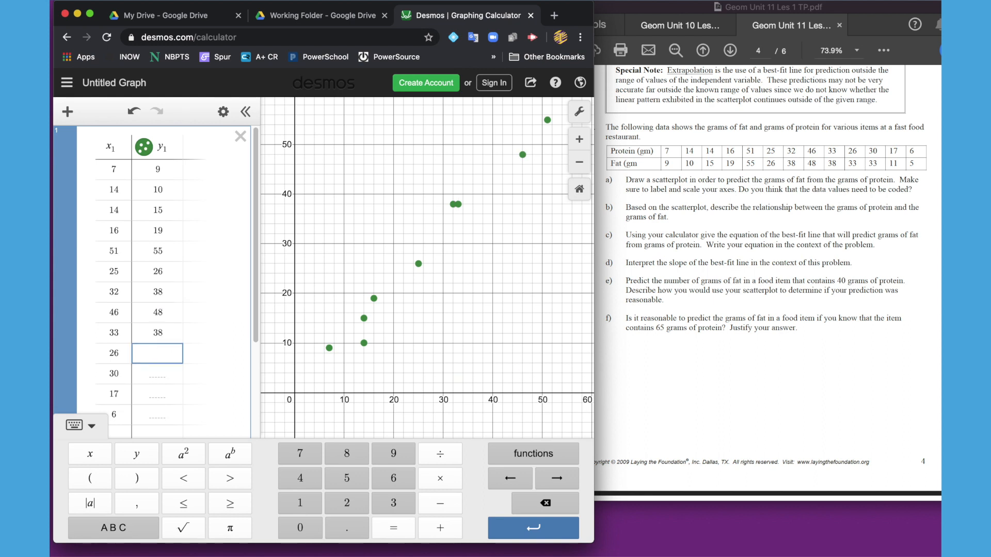
Complete the y1 column with the fat values 33, 33, 11 and 5.
text(33)
key(Return)
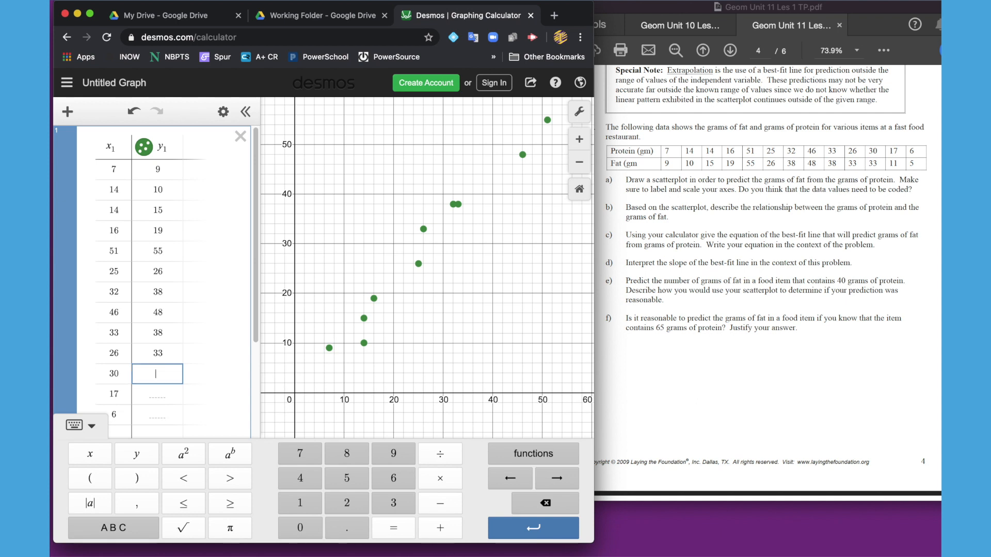
text(33)
key(Return)
text(11)
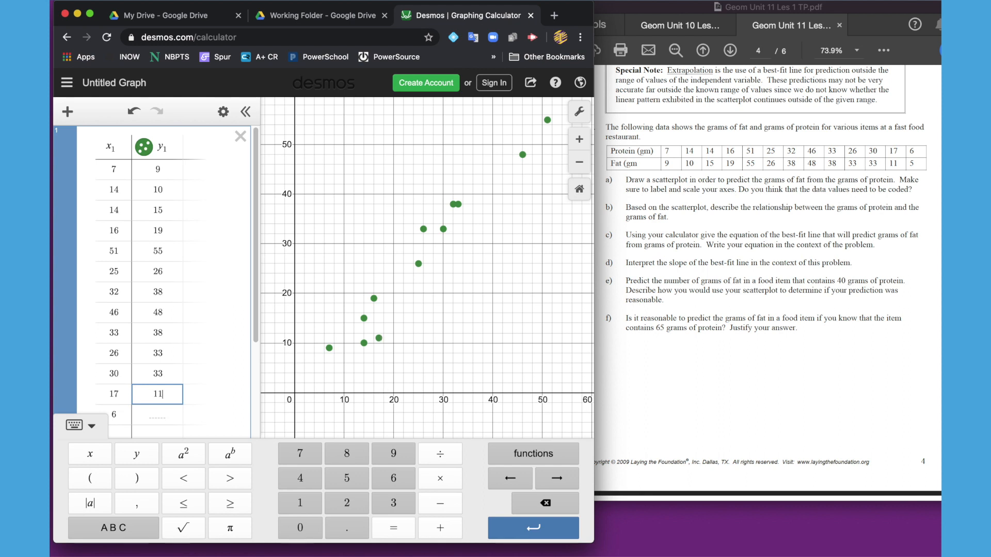
key(Return)
text(5)
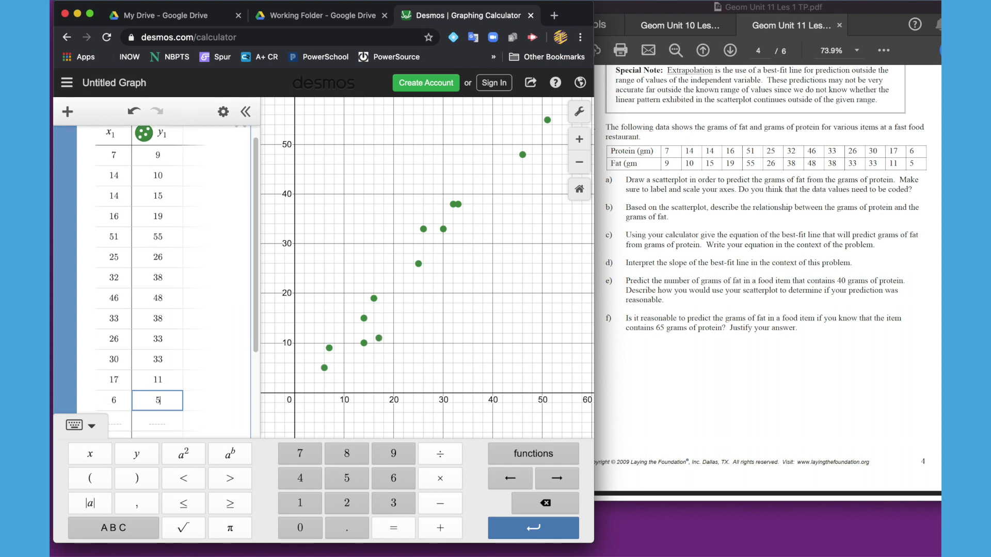
key(Return)
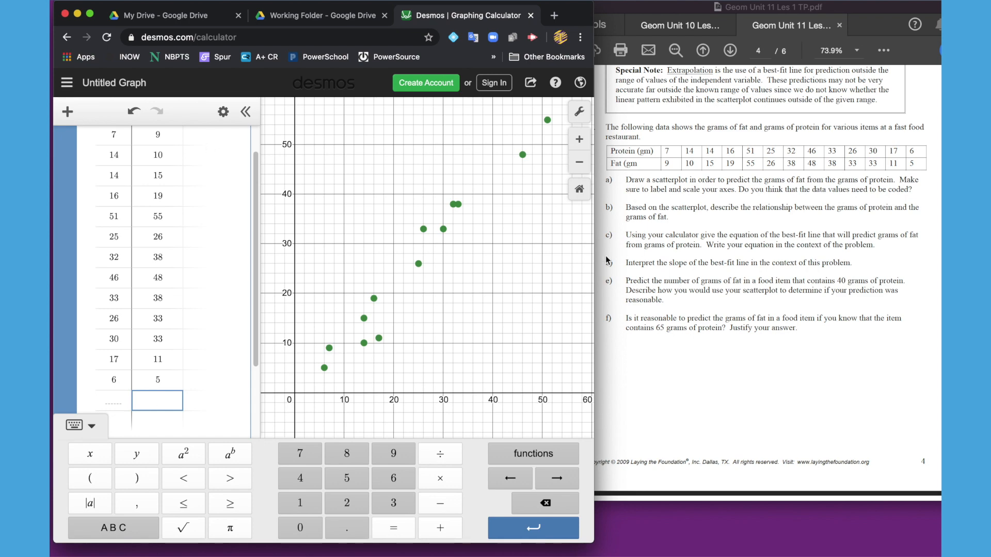
Widen the browser window and reframe the graph so that all the scatterplot points fit in view.
drag(593, 255, 818, 244)
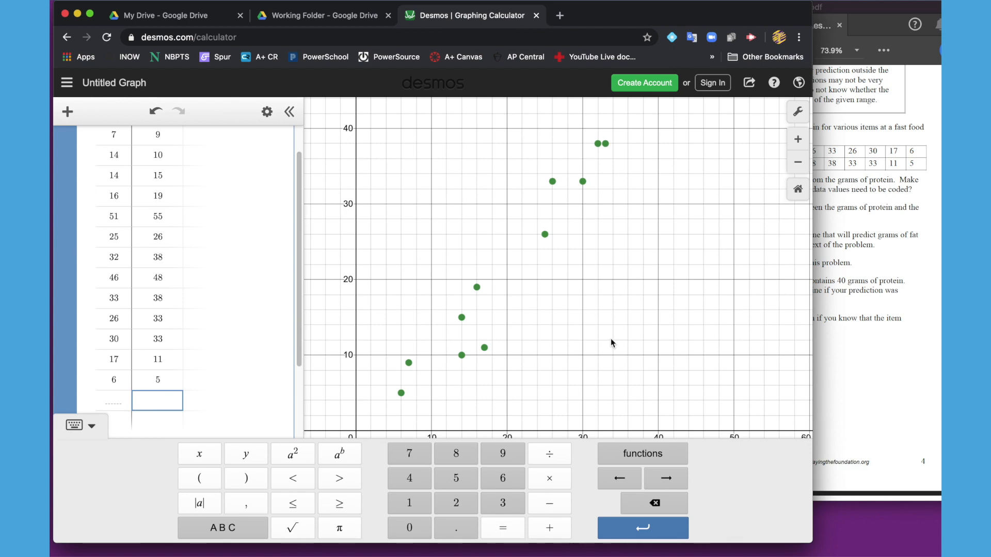
scroll(606, 344, down, 5)
scroll(606, 344, up, 5)
scroll(606, 344, down, 3)
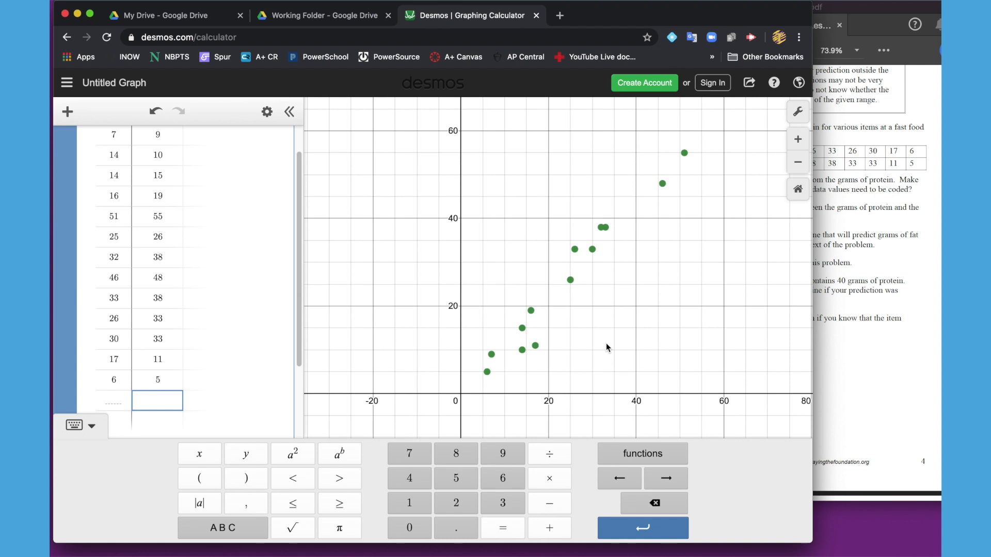
drag(638, 327, 579, 360)
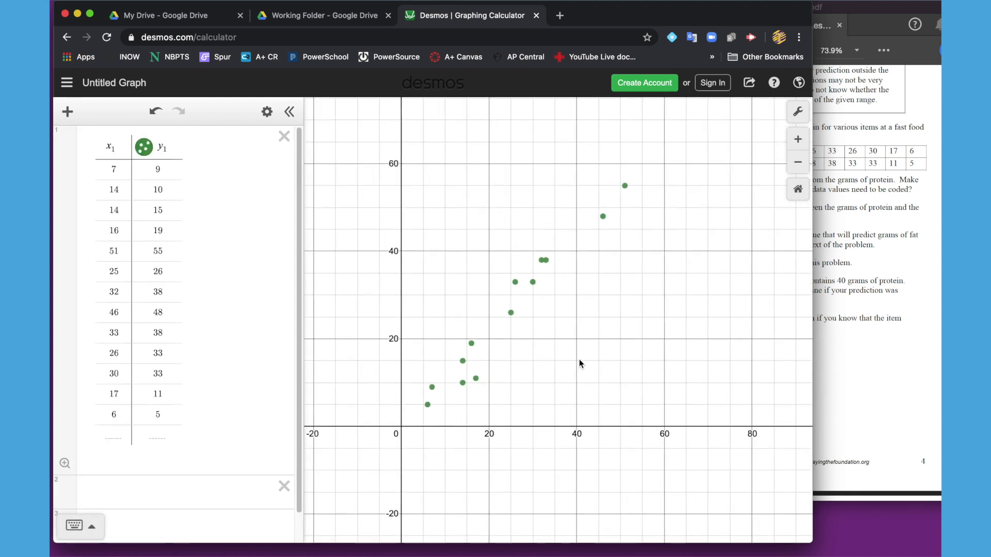
Enter the linear regression y1 ~ mx1 + b in the empty expression below the table and bring its statistics and parameters into view.
click(146, 487)
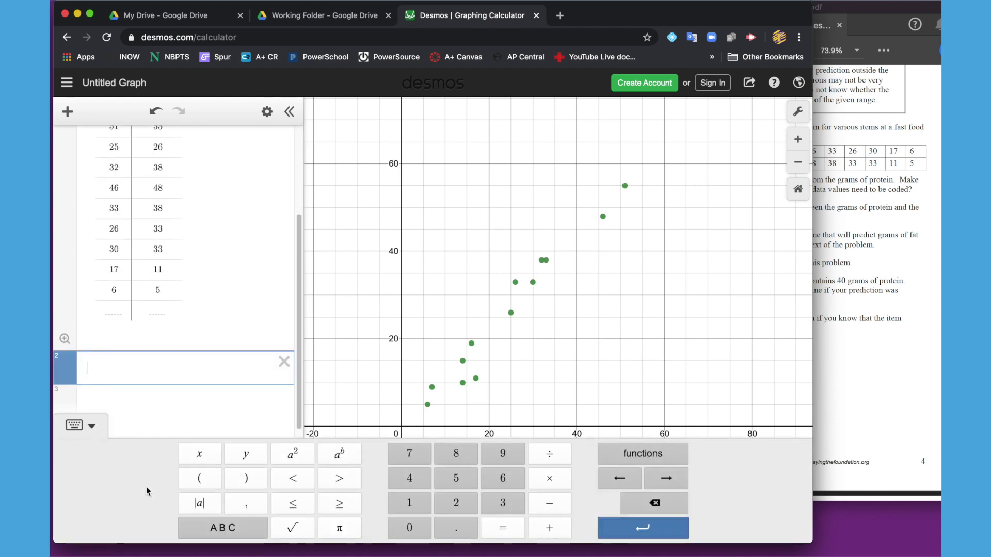
text(y1)
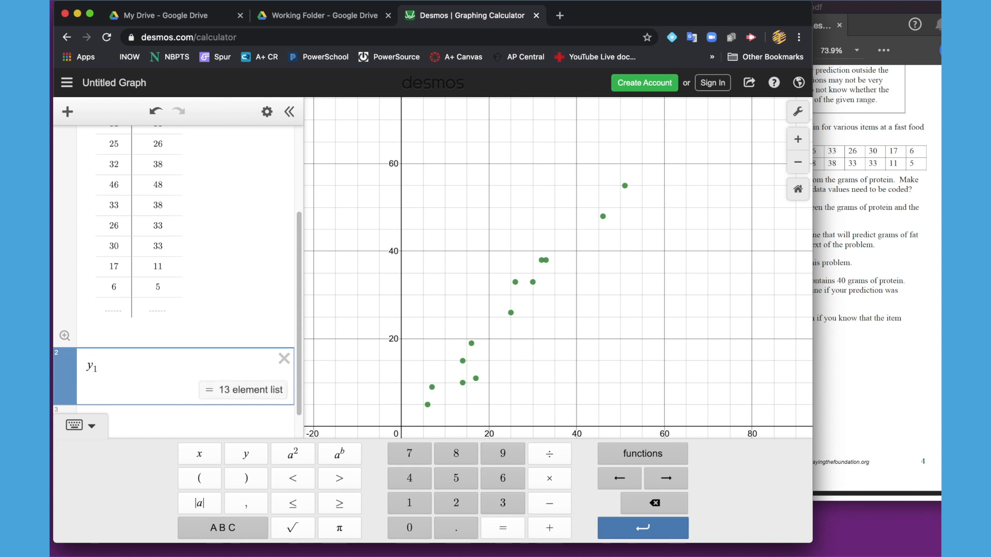
click(235, 528)
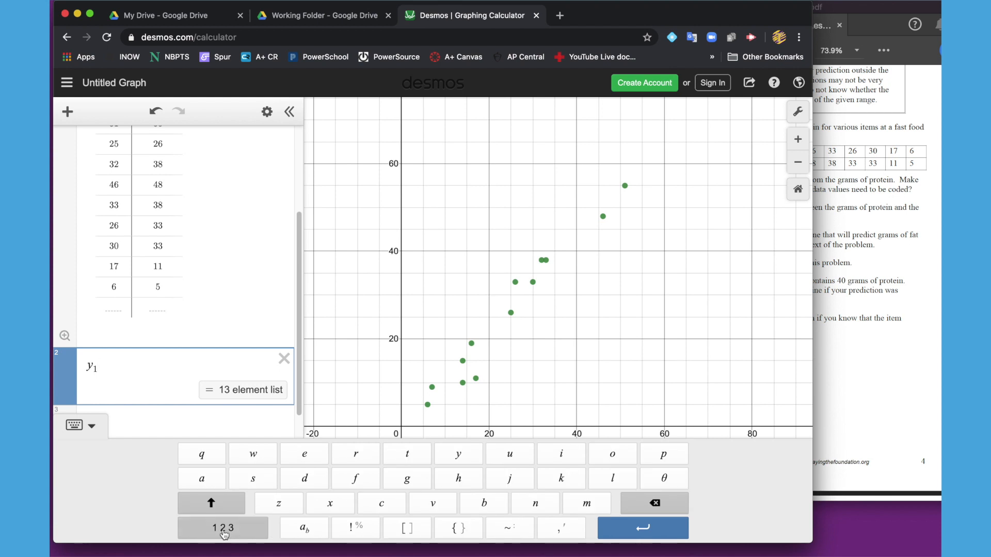
click(225, 532)
click(223, 533)
click(509, 533)
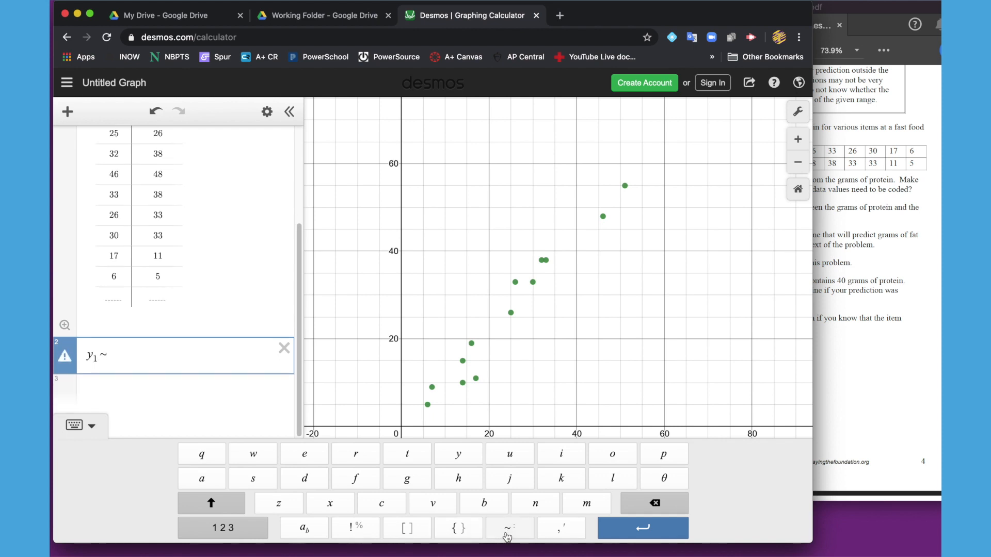
text(m)
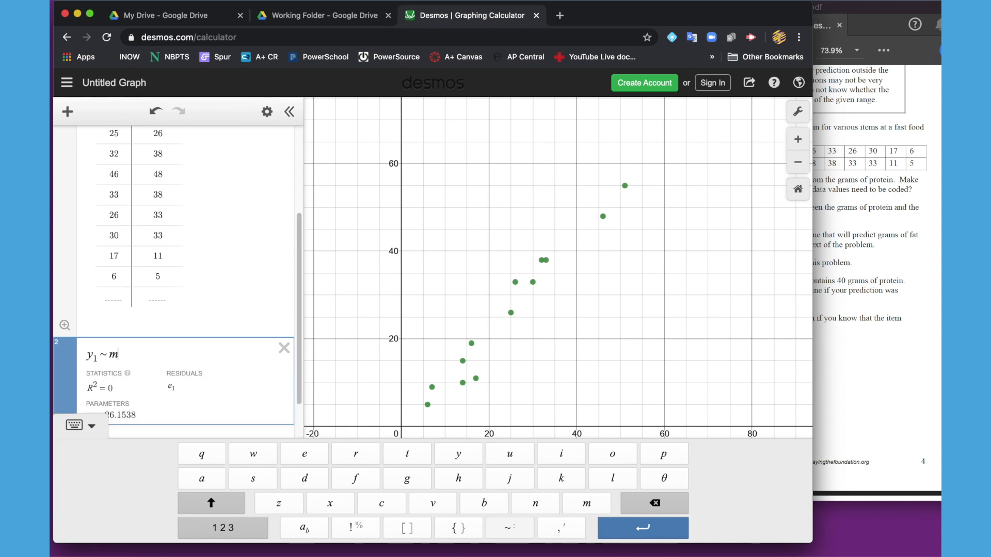
text(x1)
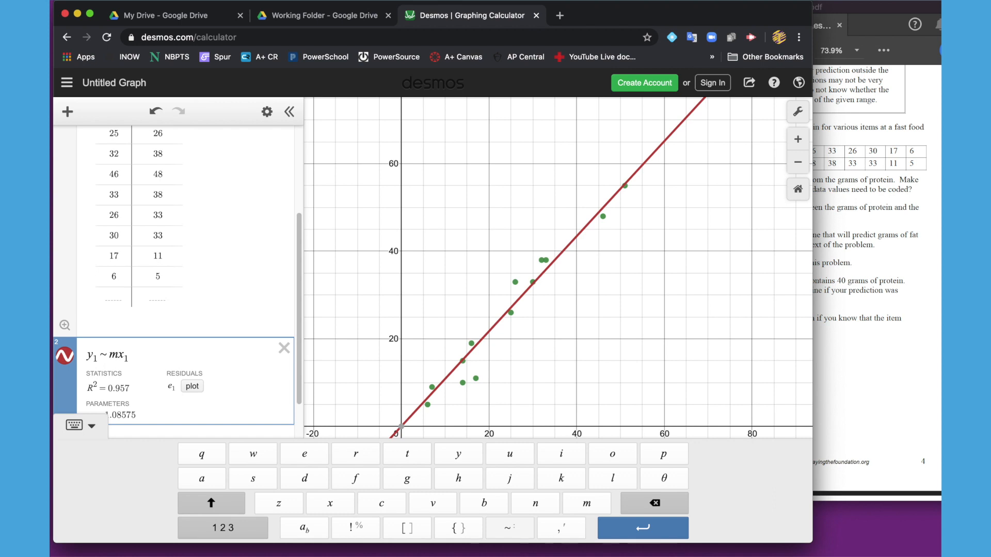
text(+b)
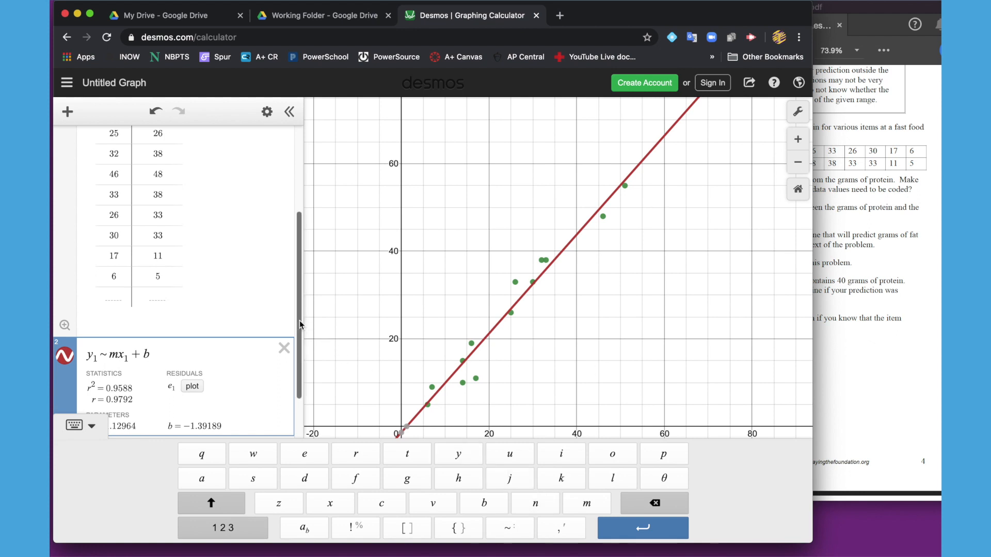
drag(298, 313, 299, 339)
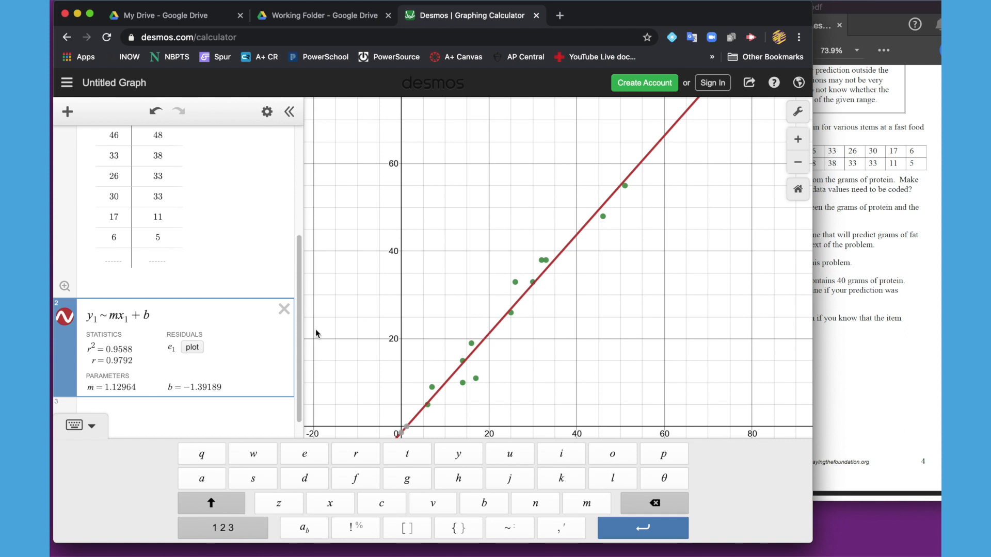
Plot the residuals e1 of the regression and bring their points around the x-axis into view.
click(192, 350)
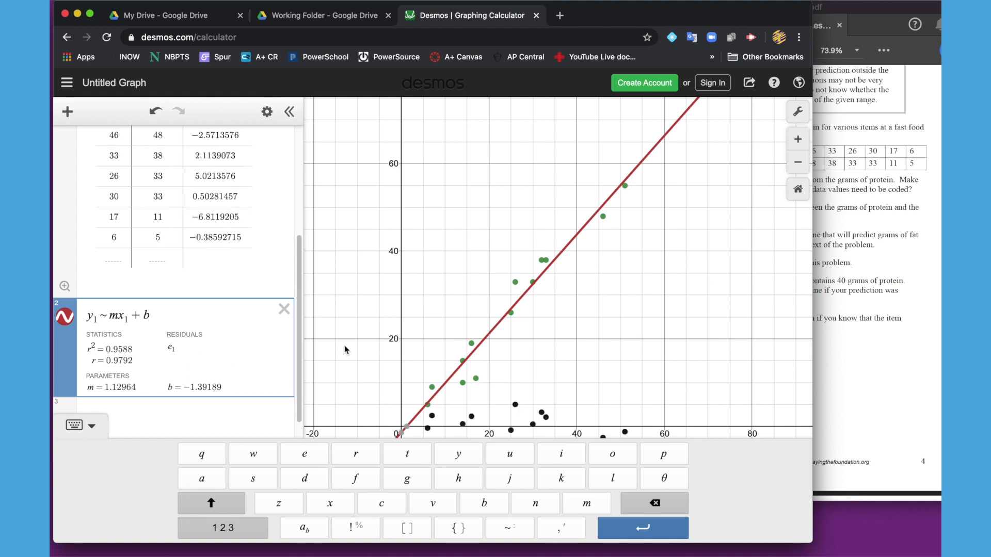
click(641, 358)
drag(640, 358, 642, 277)
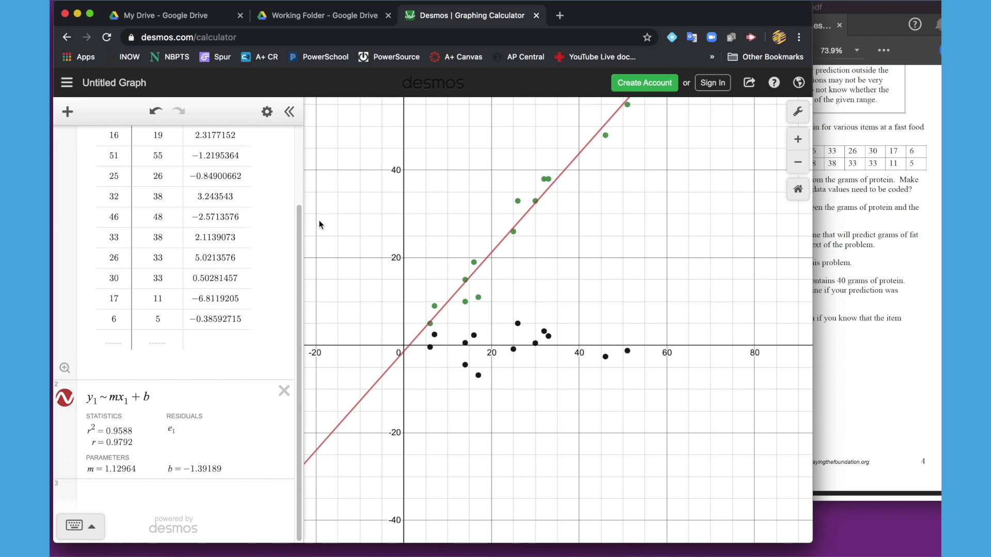
Compare the y1 and residual points by switching their visibility in the table, ending with y1 shown and e1 hidden.
drag(298, 227, 308, 140)
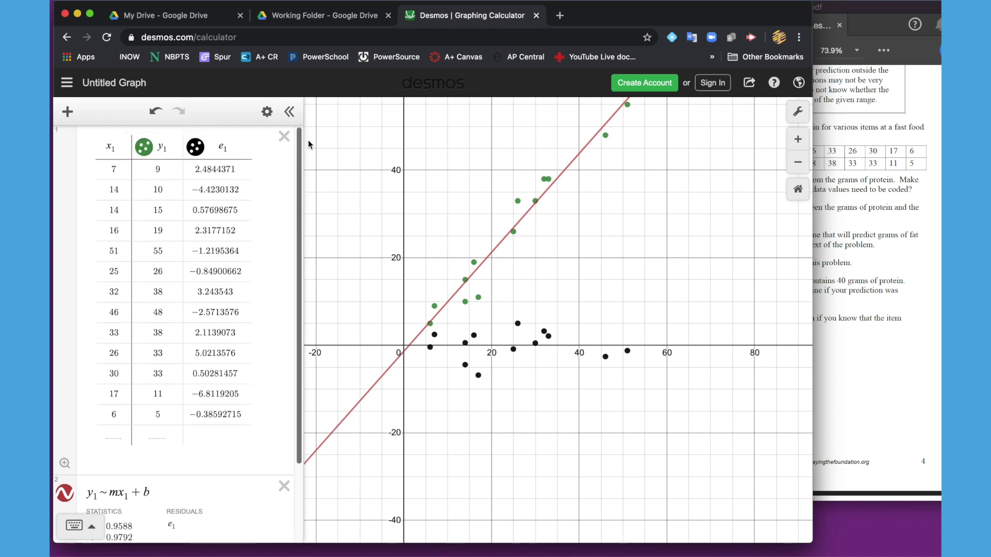
click(199, 149)
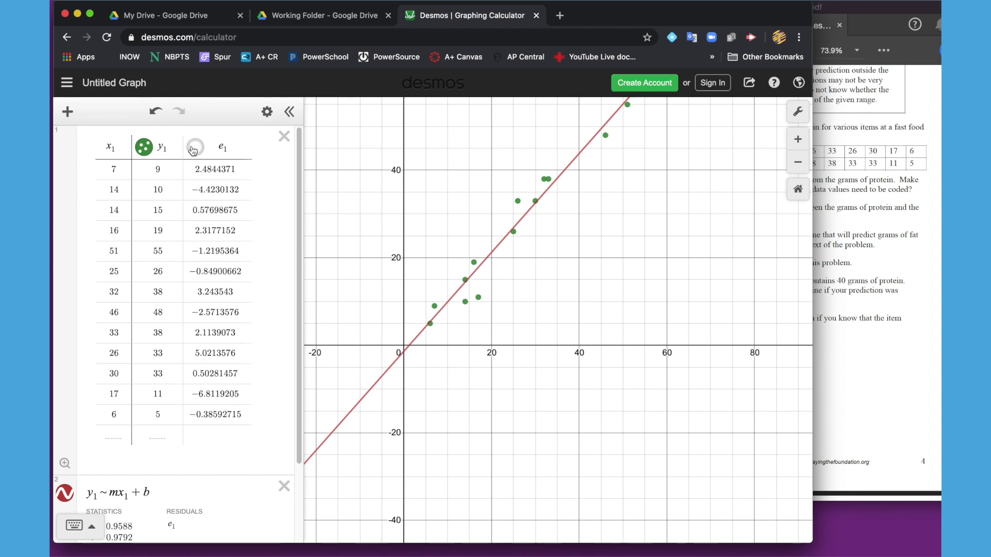
click(145, 150)
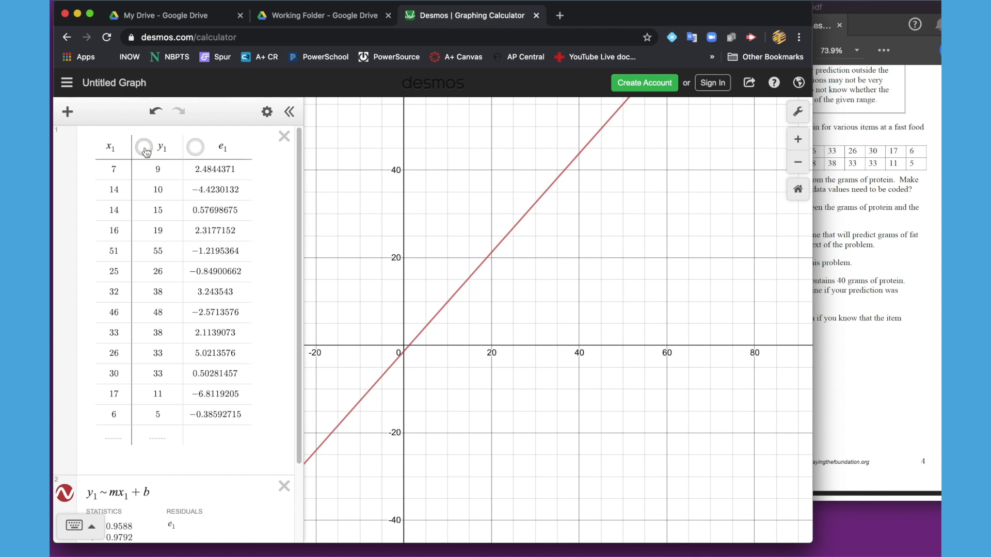
click(199, 152)
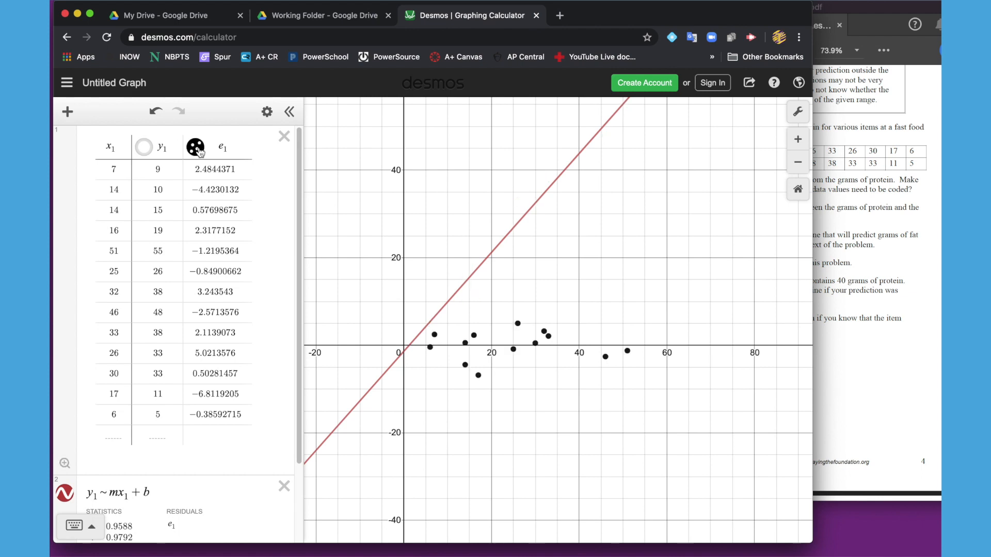
click(144, 148)
click(195, 147)
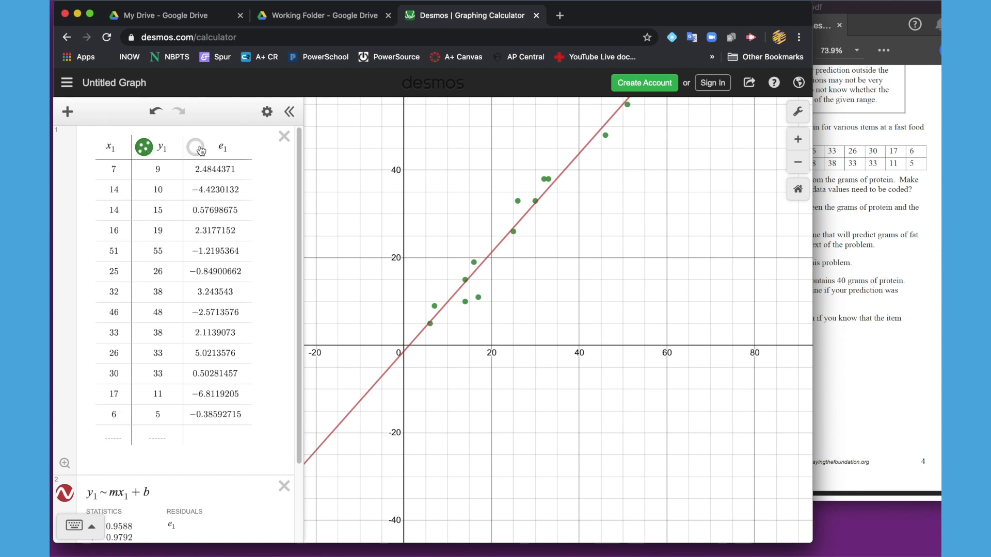